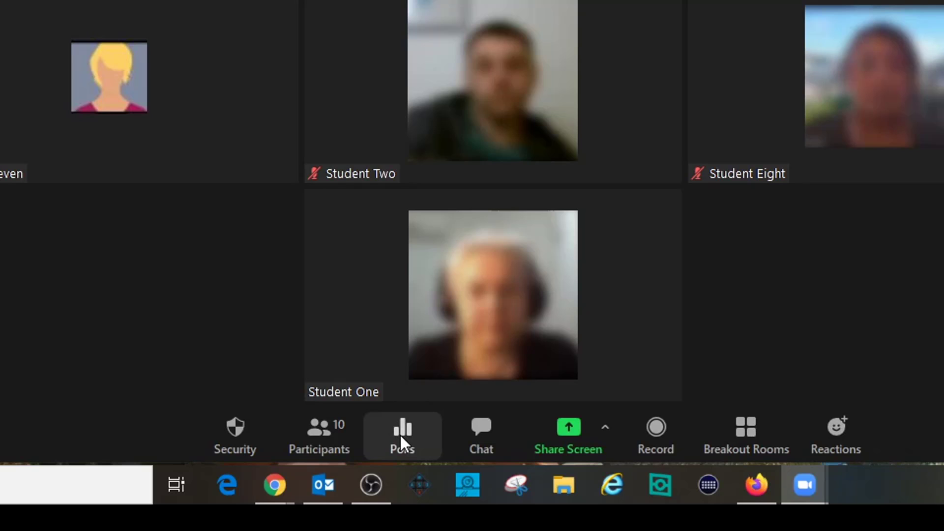
Open the meeting's polls and launch the Lunch poll to the attendees.
{"action": "left_click", "coordinate": [400, 435]}
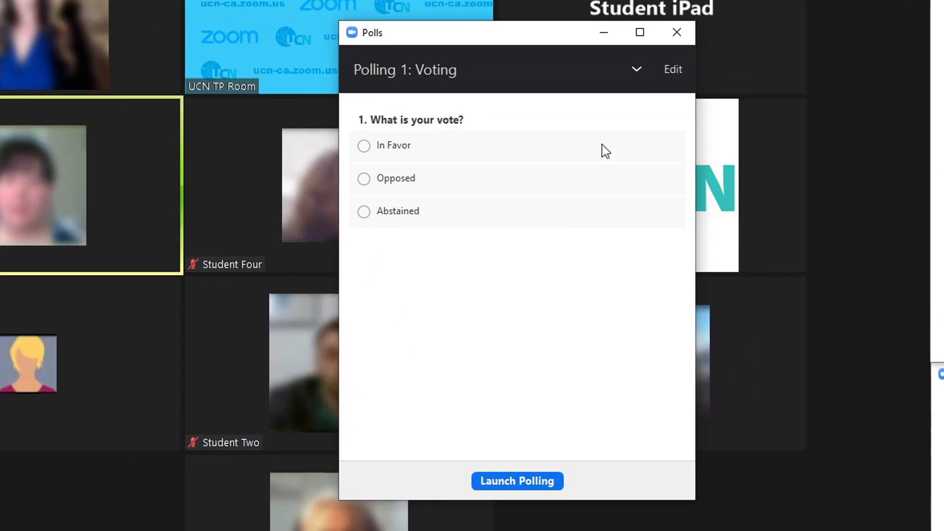
{"action": "left_click", "coordinate": [637, 72]}
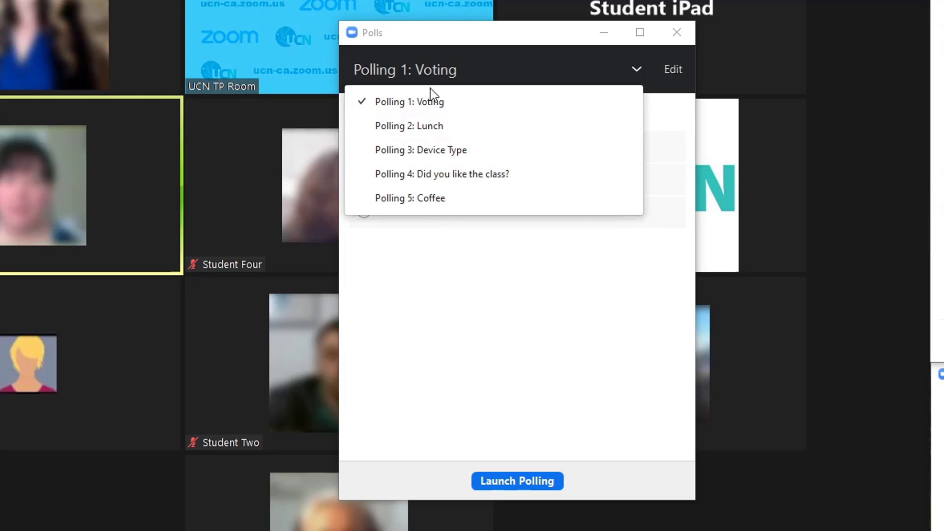
{"action": "left_click", "coordinate": [429, 130]}
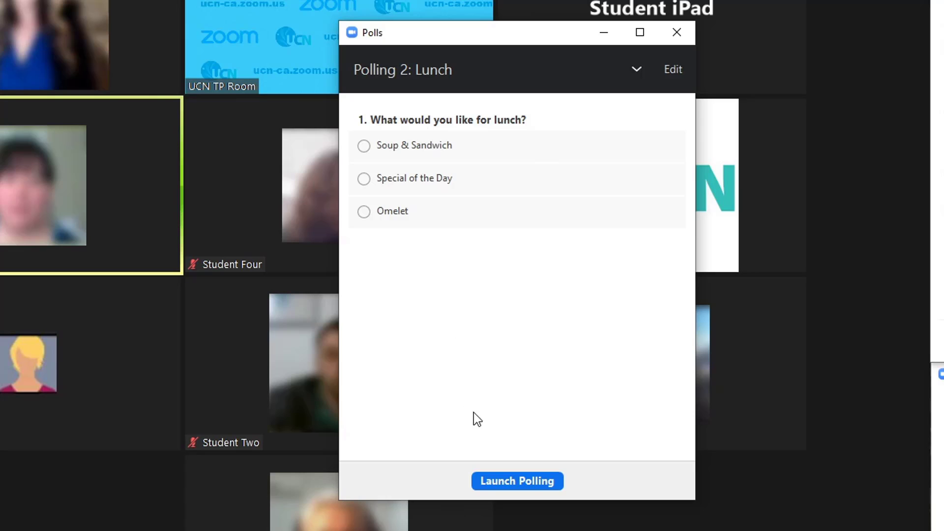
{"action": "left_click", "coordinate": [517, 479]}
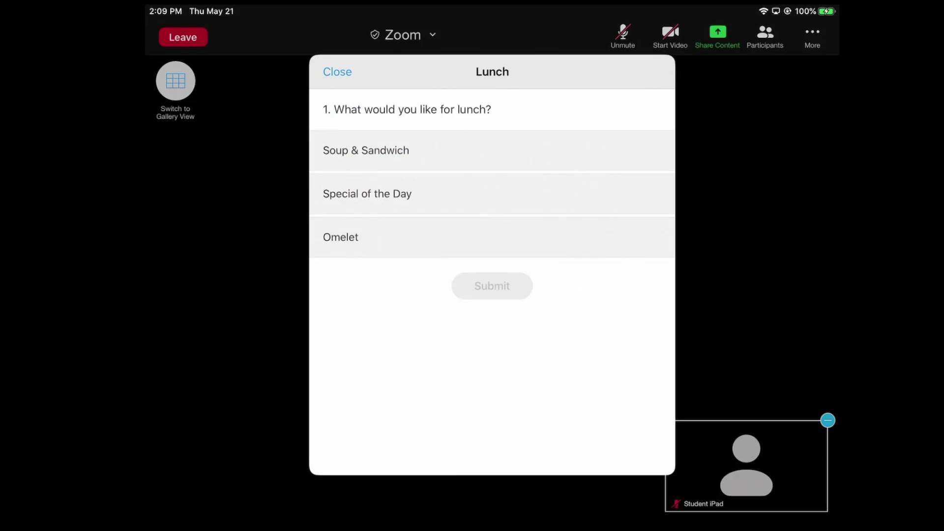
Submit attendee answers to the Lunch poll: Soup & Sandwich on the iPad and Special of the Day on the desktop client.
{"action": "left_click", "coordinate": [492, 150]}
{"action": "left_click", "coordinate": [492, 286]}
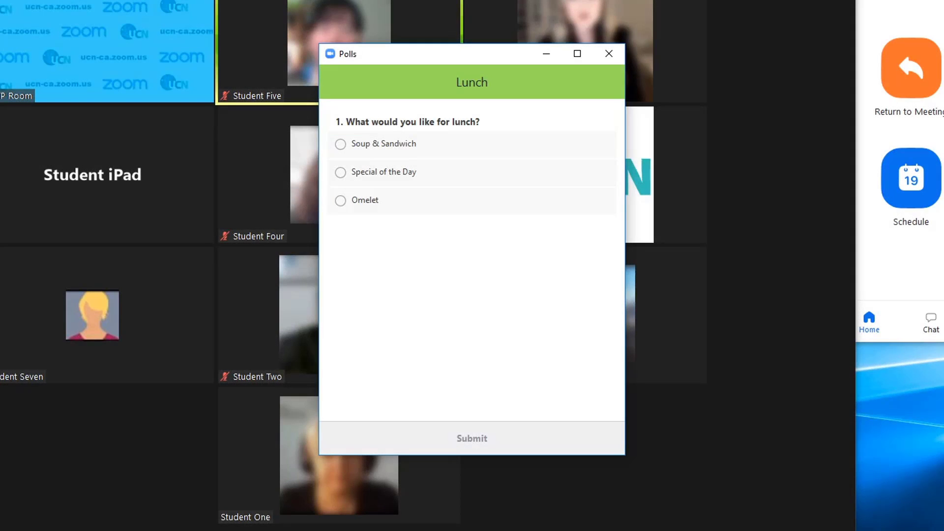
{"action": "left_click", "coordinate": [340, 173]}
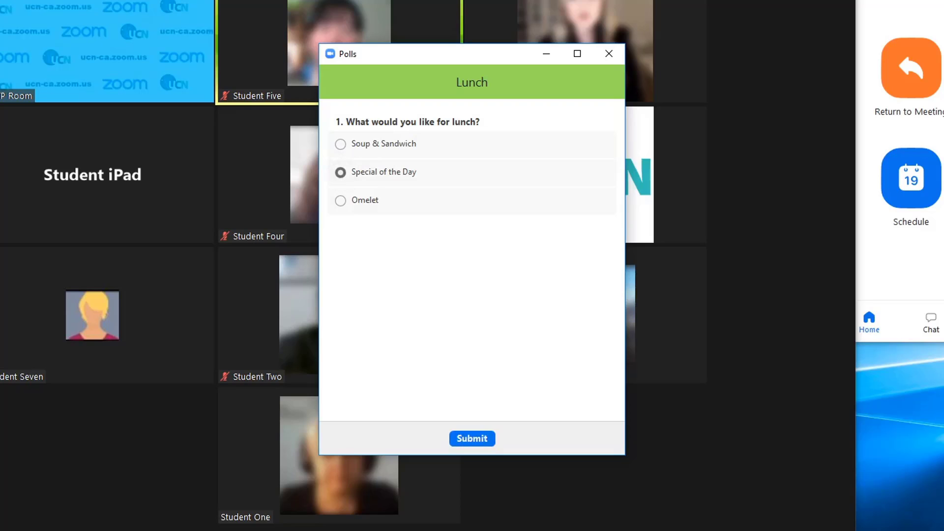
{"action": "left_click", "coordinate": [485, 438]}
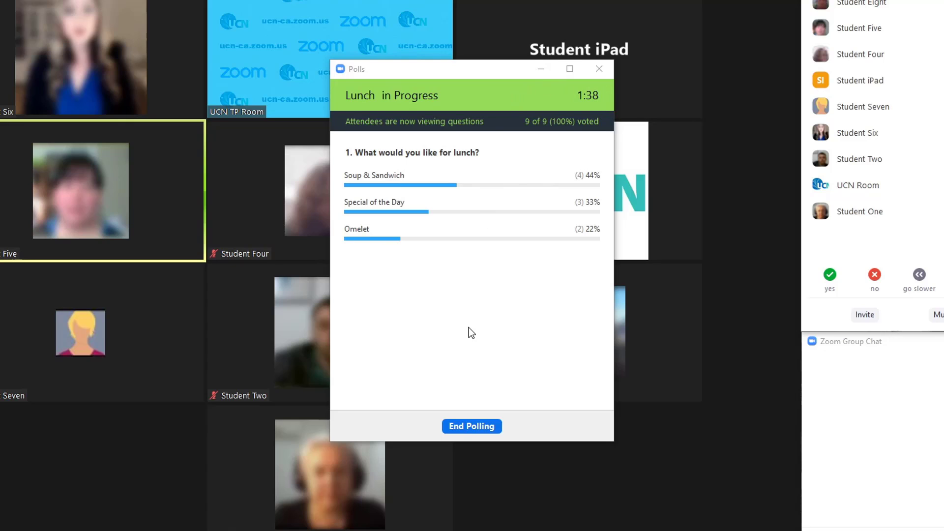
End the Lunch poll as host and share its results with the attendees.
{"action": "left_click", "coordinate": [463, 429]}
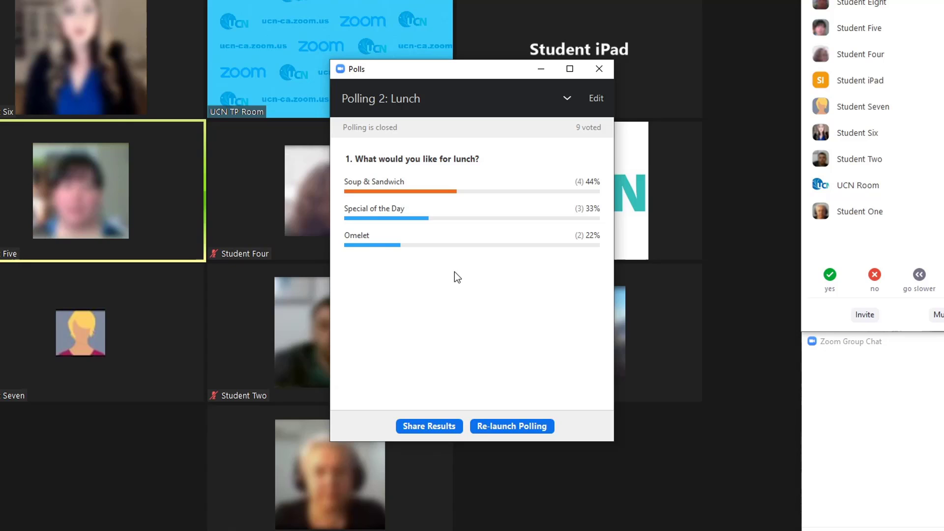
{"action": "left_click", "coordinate": [434, 426]}
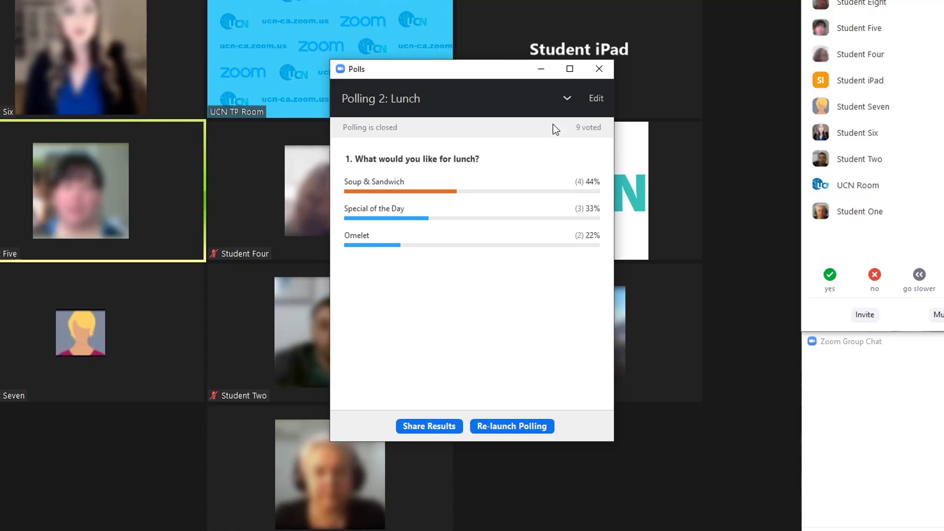
{"action": "left_click", "coordinate": [565, 98]}
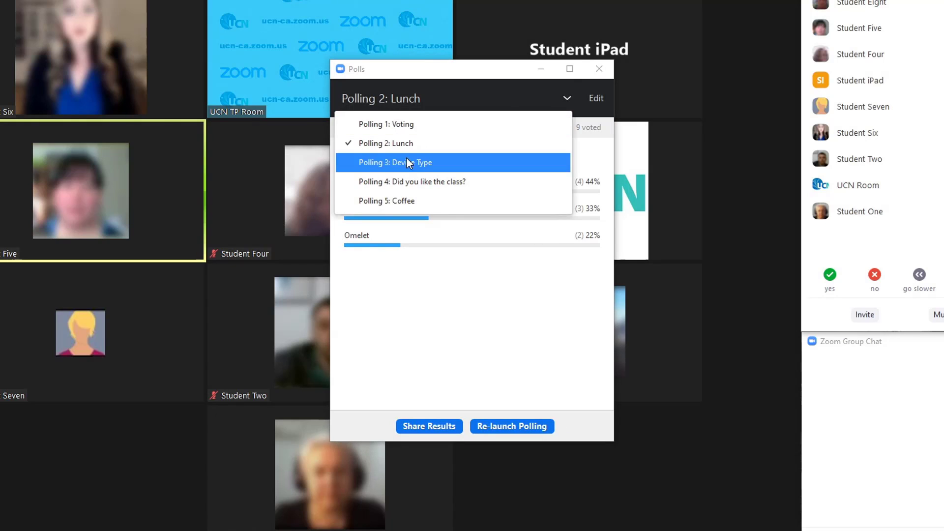
{"action": "left_click", "coordinate": [456, 292]}
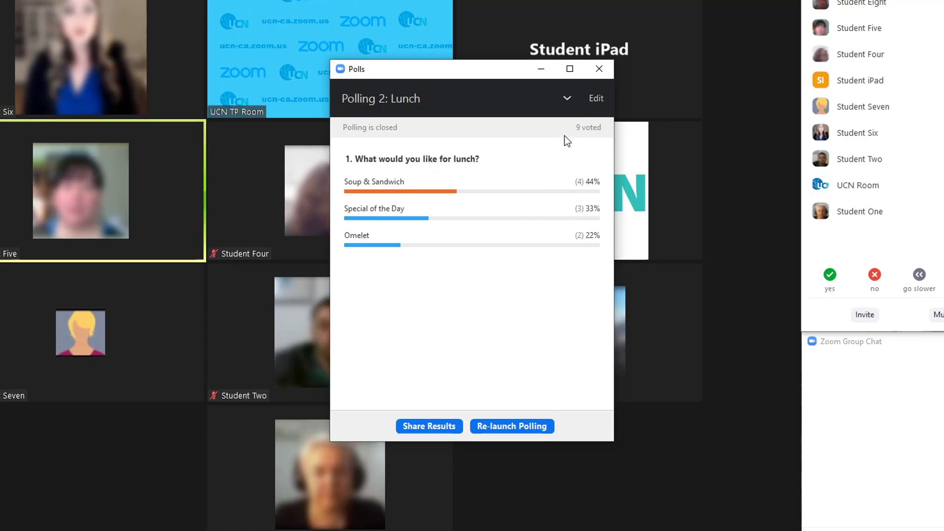
{"action": "left_click", "coordinate": [599, 69]}
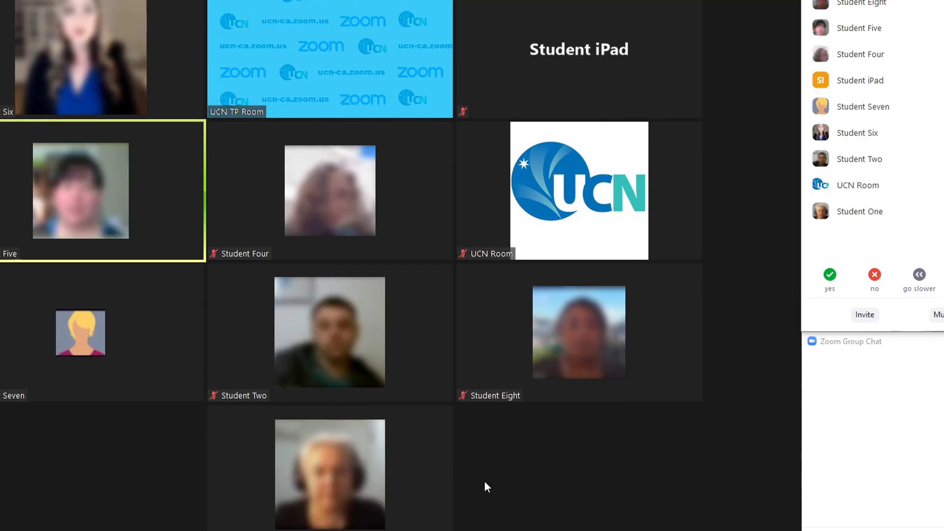
{"action": "left_click", "coordinate": [276, 509]}
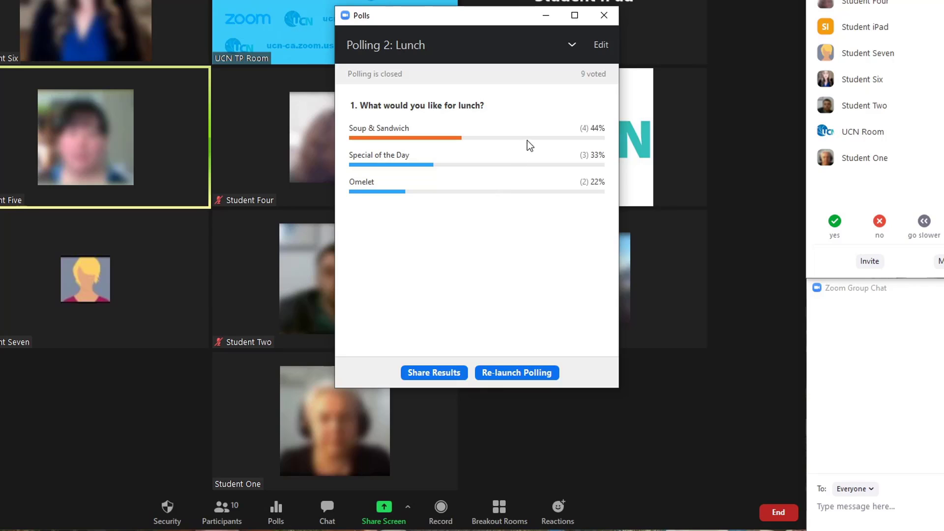
Switch to the Device Type poll and launch it to the attendees.
{"action": "left_click", "coordinate": [571, 44]}
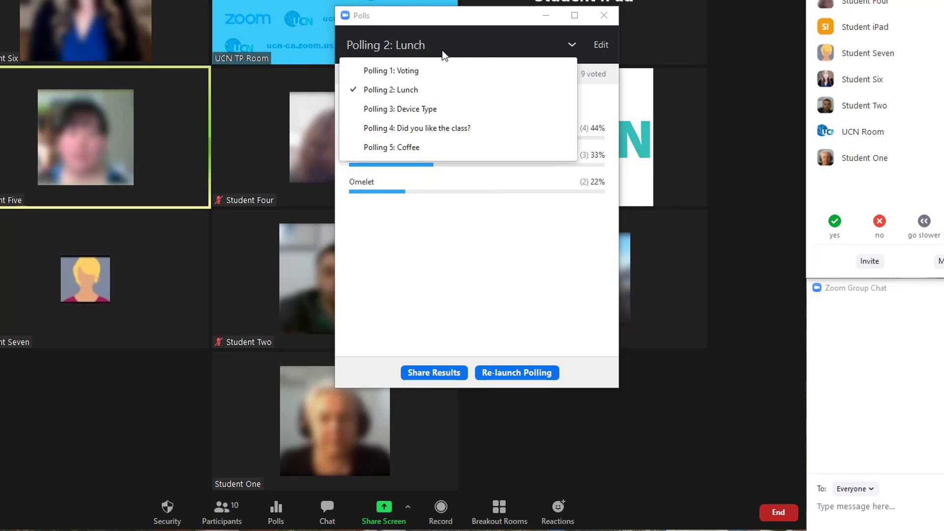
{"action": "left_click", "coordinate": [406, 109]}
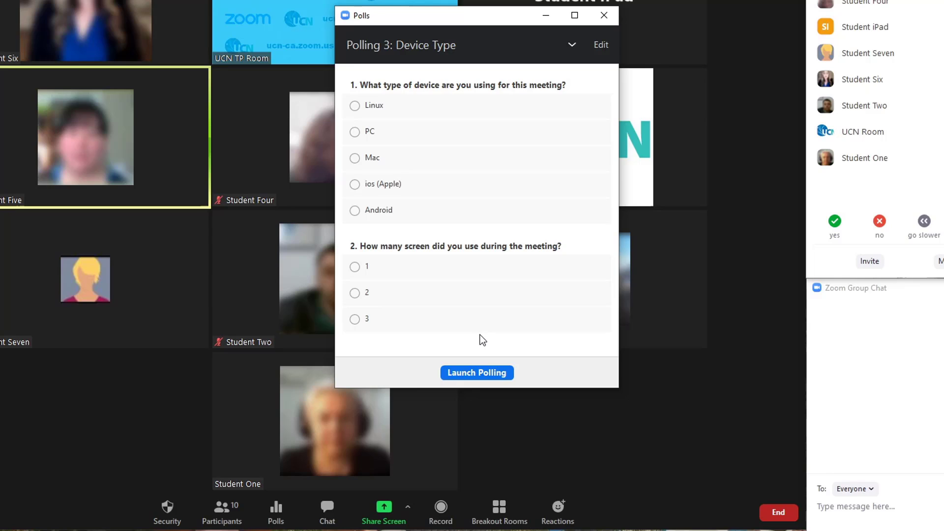
{"action": "left_click", "coordinate": [483, 372]}
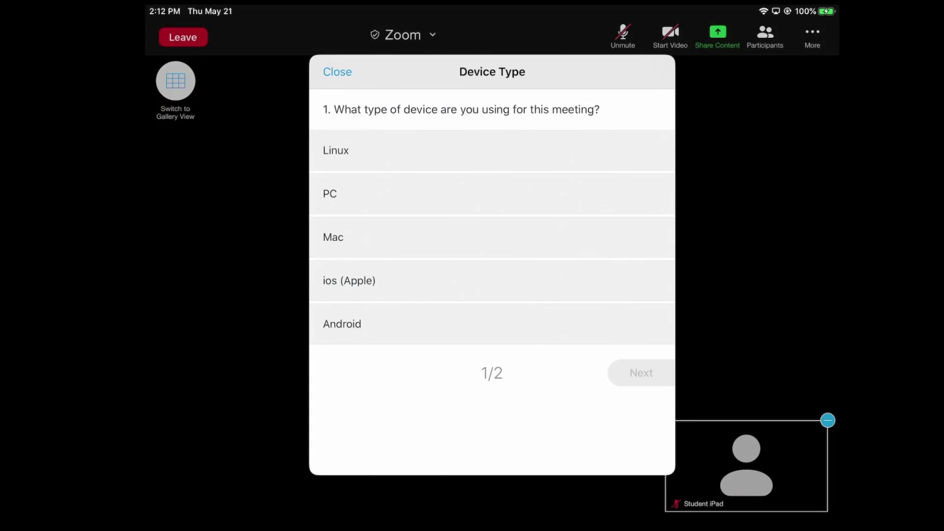
Answer the Device Type poll on the iPad with ios (Apple) and 1 screen, and submit it.
{"action": "left_click", "coordinate": [492, 280]}
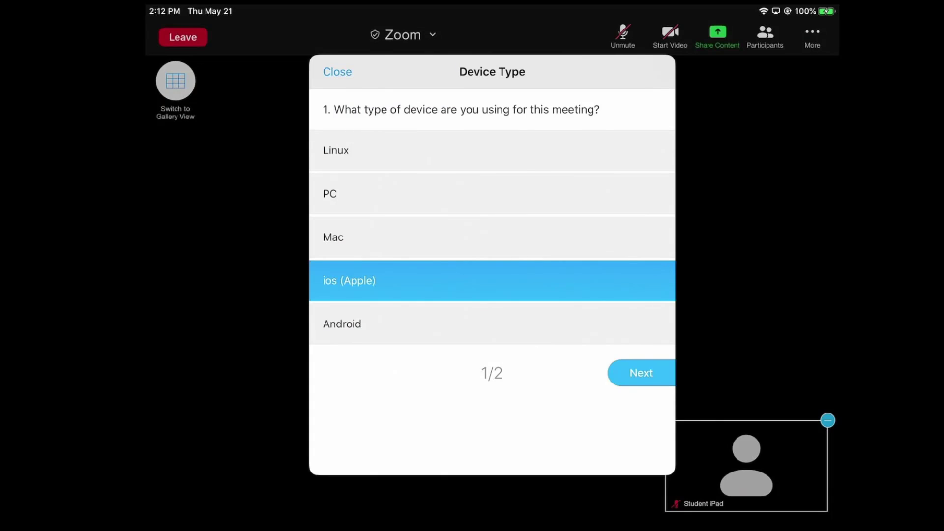
{"action": "left_click", "coordinate": [641, 372]}
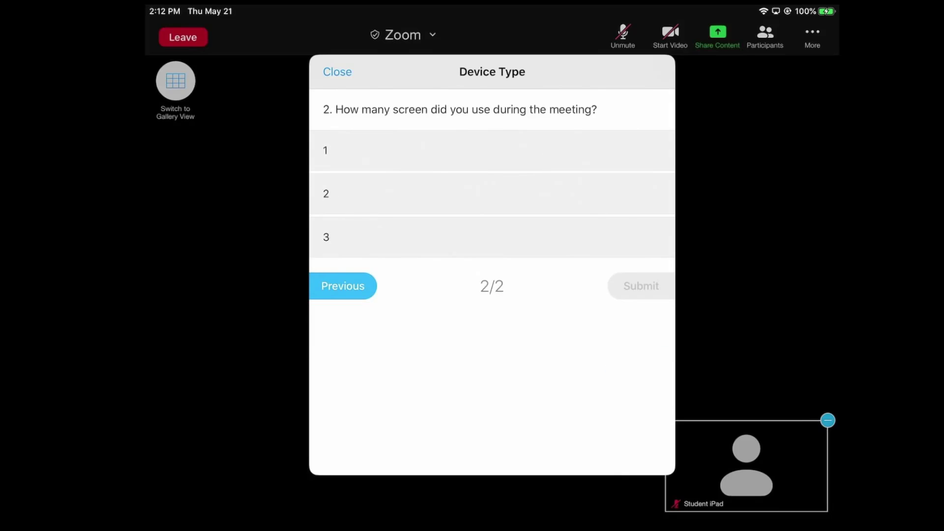
{"action": "left_click", "coordinate": [491, 151]}
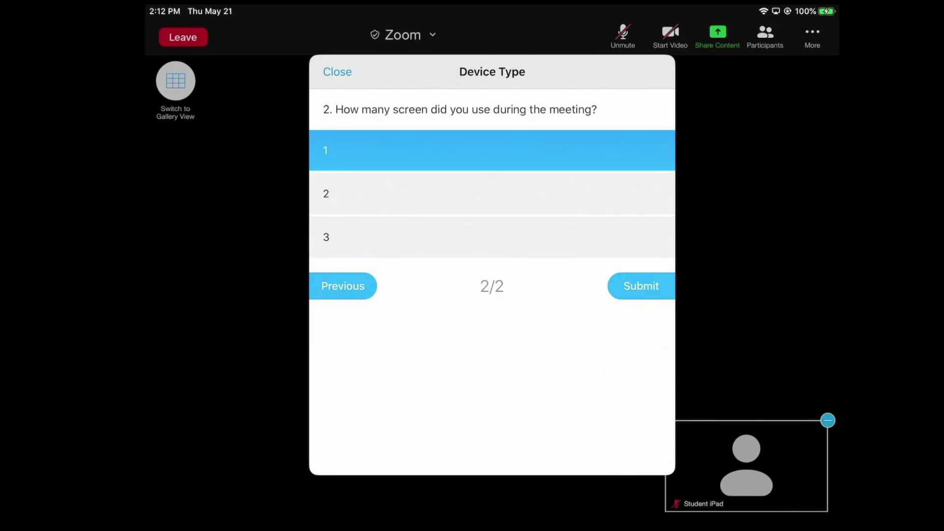
{"action": "left_click", "coordinate": [641, 286]}
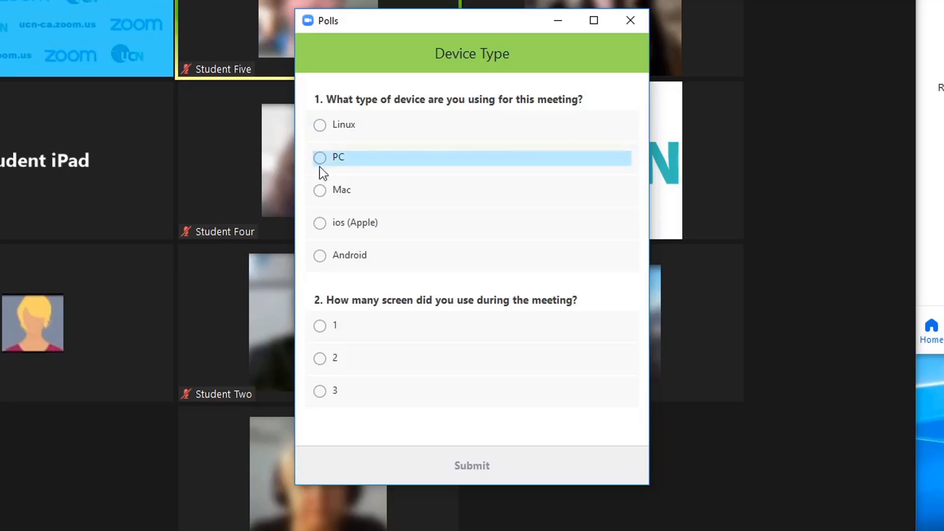
Submit Mac and 1 screen in the Device Type poll on the desktop client, and end the poll as host.
{"action": "left_click", "coordinate": [319, 192]}
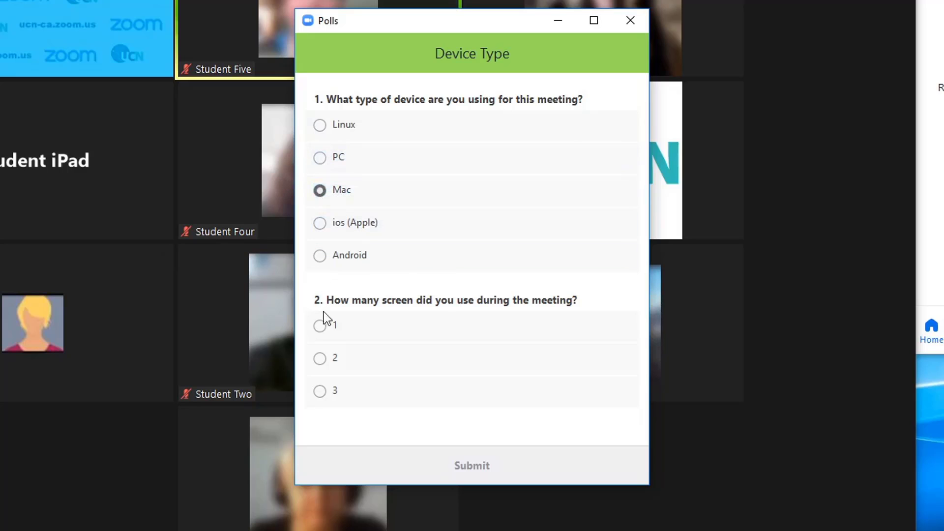
{"action": "left_click", "coordinate": [322, 326]}
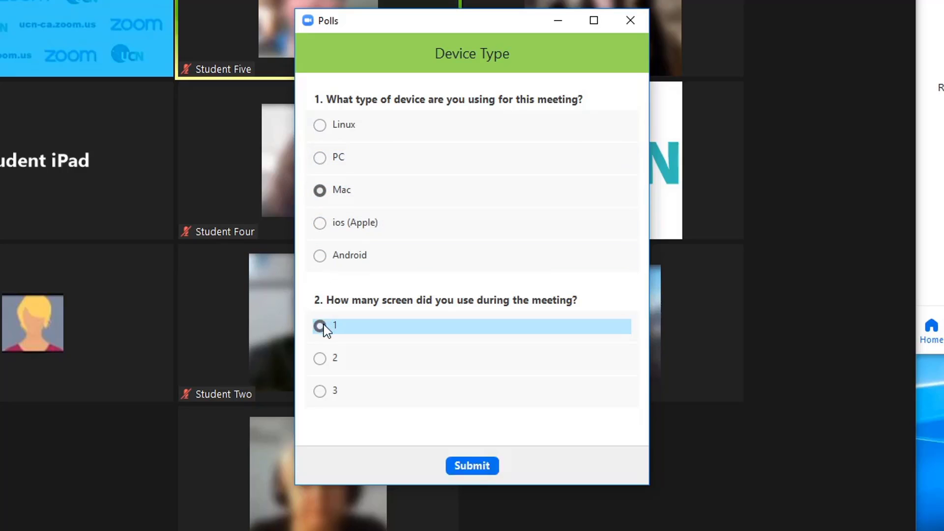
{"action": "left_click", "coordinate": [472, 467]}
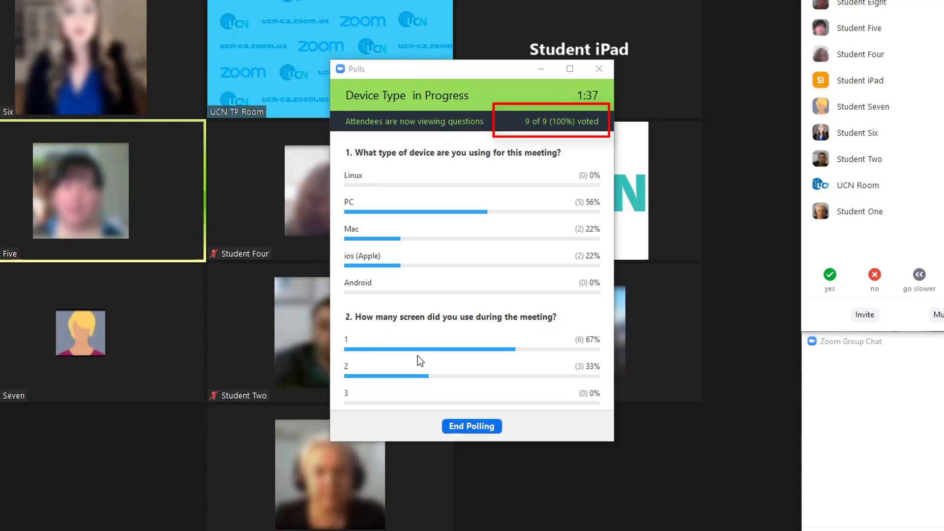
{"action": "left_click", "coordinate": [458, 425]}
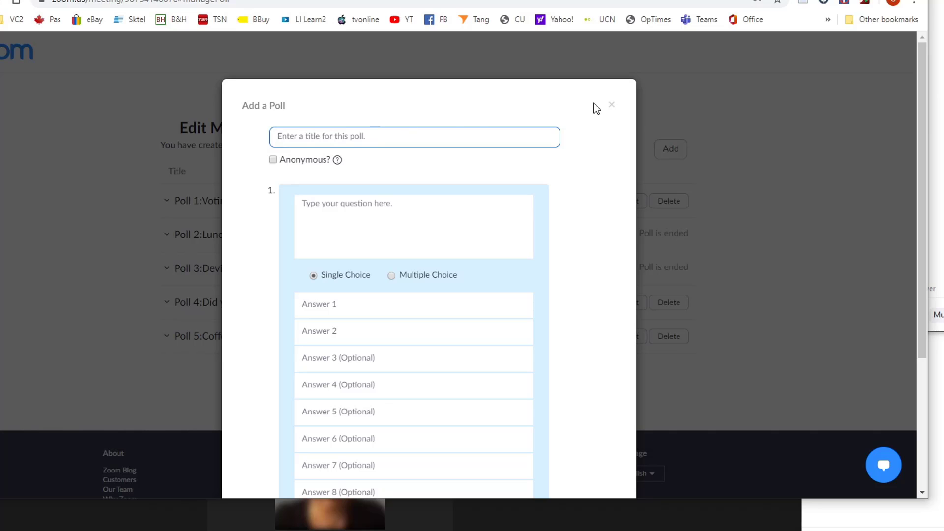
Leave the blank new-poll form, add Black as answer 9 of the Coffee poll's question, and save the poll.
{"action": "left_click", "coordinate": [612, 105]}
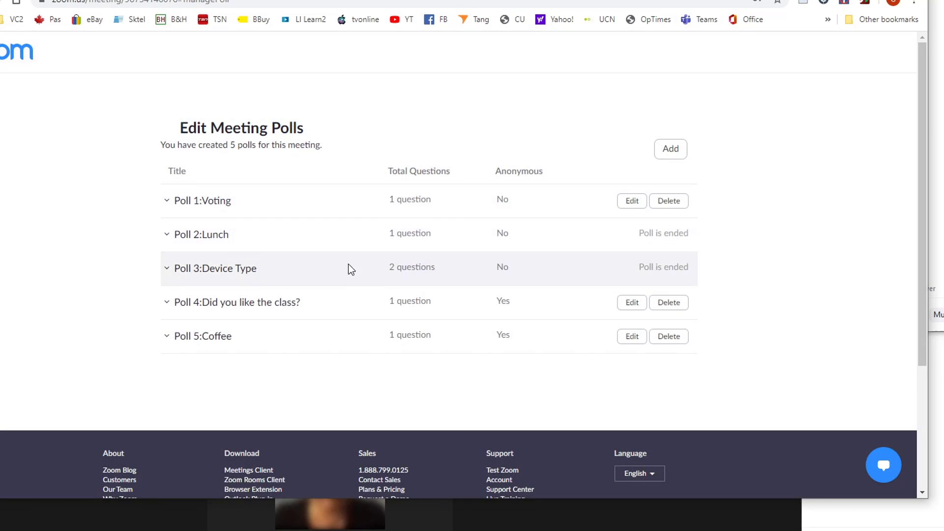
{"action": "left_click", "coordinate": [635, 338]}
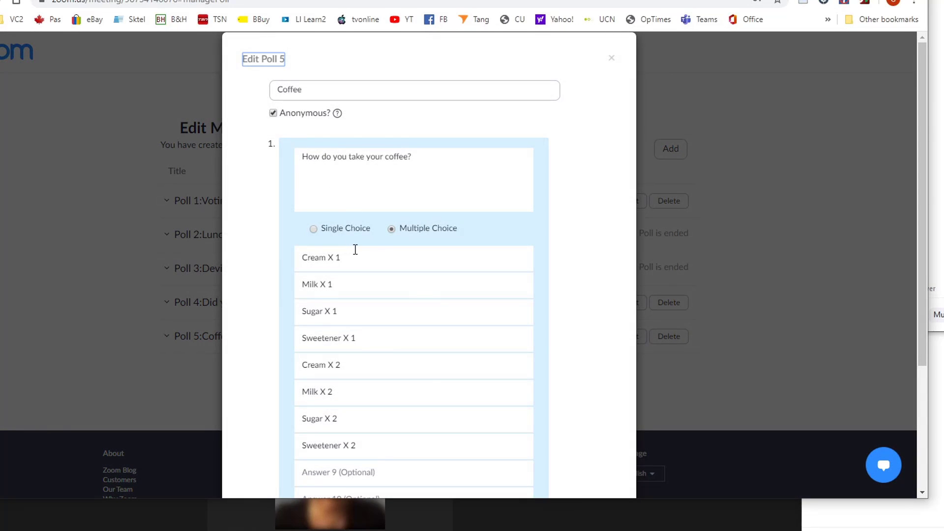
{"action": "scroll", "coordinate": [353, 248], "scroll_direction": "down", "scroll_amount": 4}
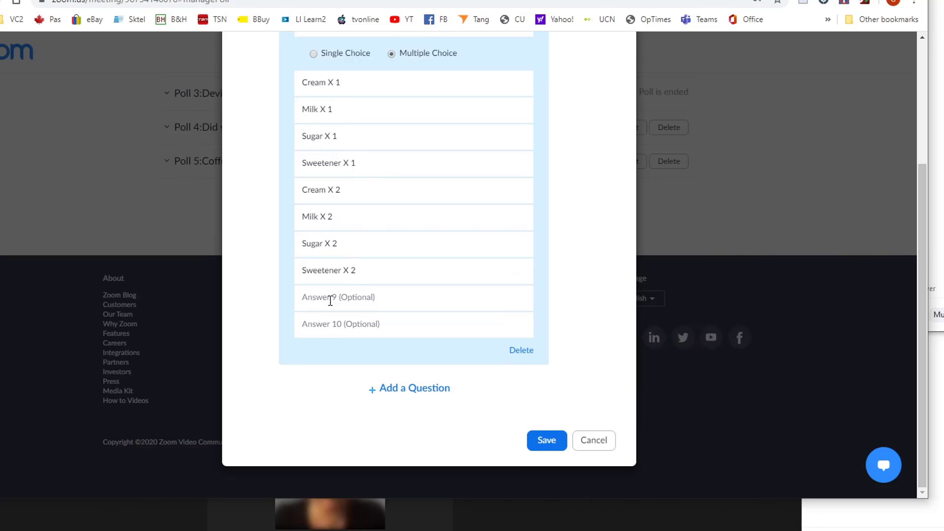
{"action": "left_click", "coordinate": [330, 301]}
{"action": "type", "text": "Black"}
{"action": "left_click", "coordinate": [545, 441]}
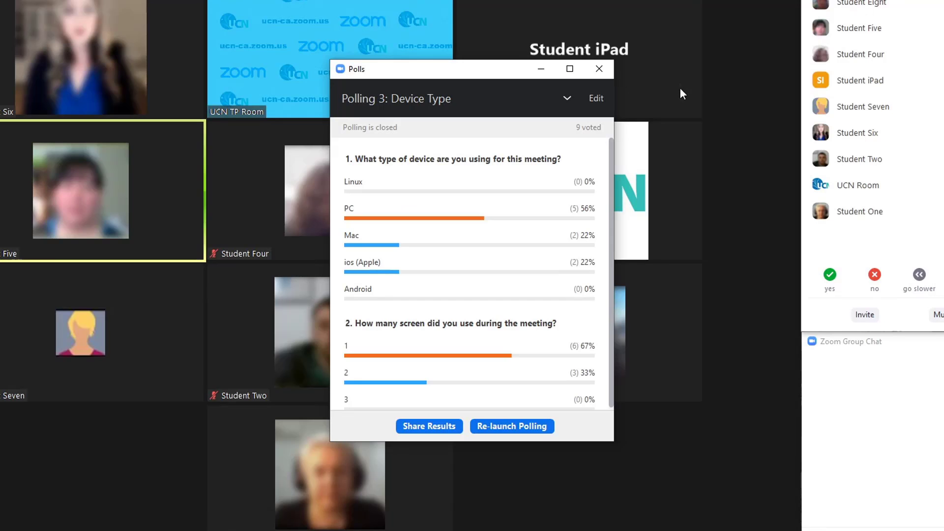
Switch to the Coffee poll in the meeting and launch it to the attendees.
{"action": "left_click", "coordinate": [566, 97]}
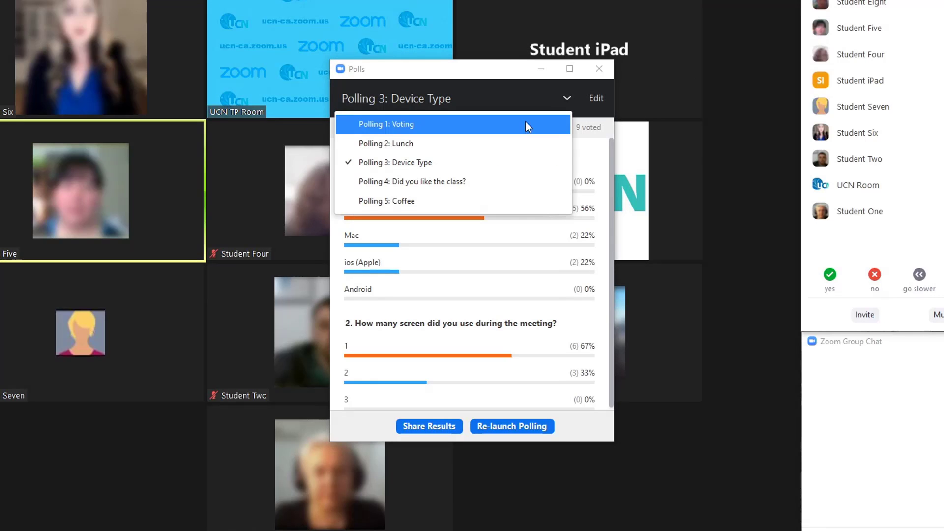
{"action": "left_click", "coordinate": [399, 202]}
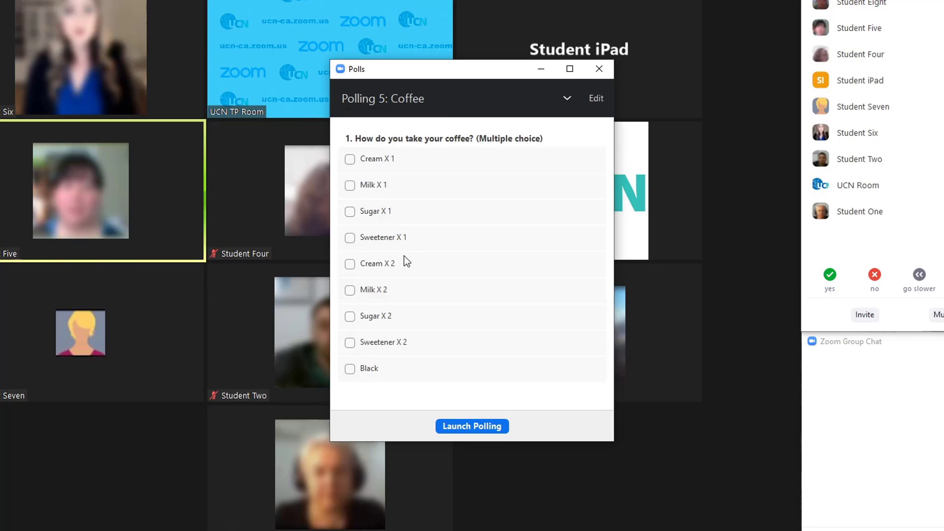
{"action": "left_click", "coordinate": [463, 424]}
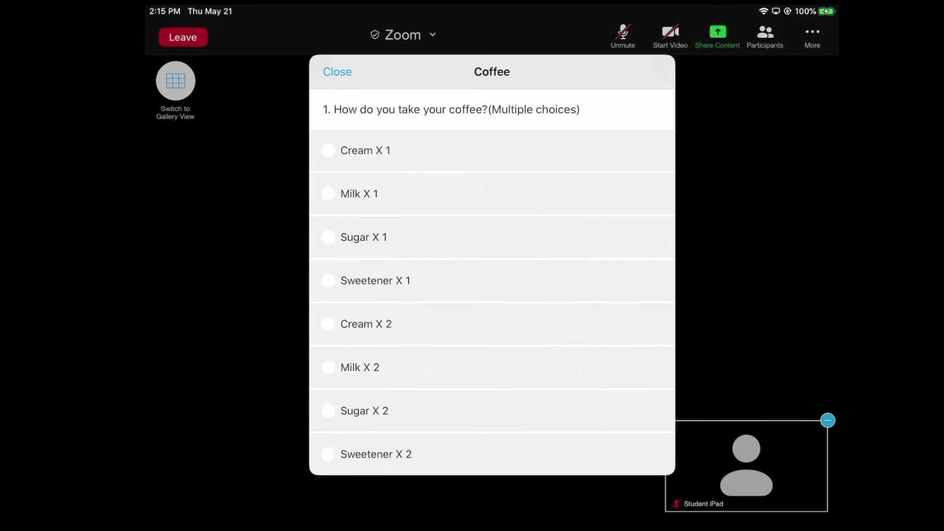
Choose Cream X 1 and Sugar X 2 in the Coffee poll on the iPad, and submit the answers.
{"action": "scroll", "coordinate": [492, 275], "scroll_direction": "down", "scroll_amount": 3}
{"action": "scroll", "coordinate": [491, 276], "scroll_direction": "up", "scroll_amount": 3}
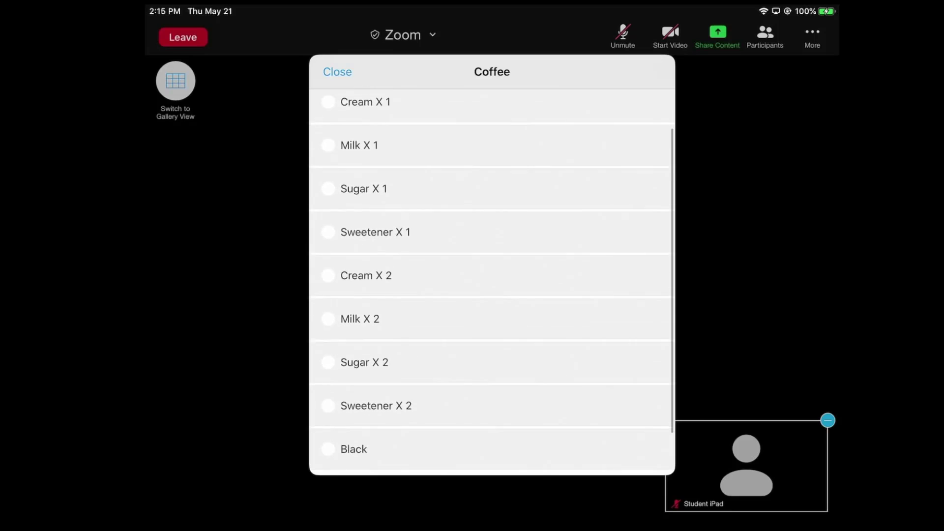
{"action": "left_click", "coordinate": [366, 151]}
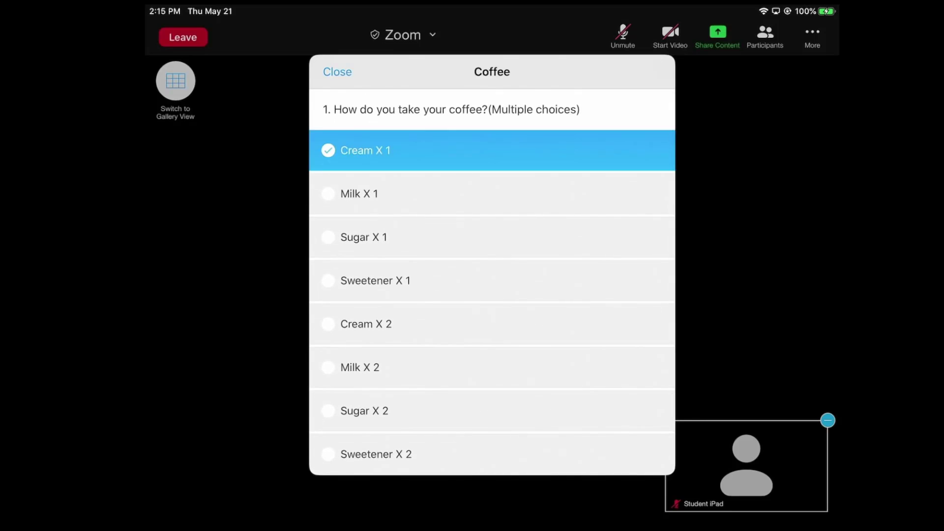
{"action": "left_click", "coordinate": [364, 411]}
{"action": "scroll", "coordinate": [491, 282], "scroll_direction": "down", "scroll_amount": 2}
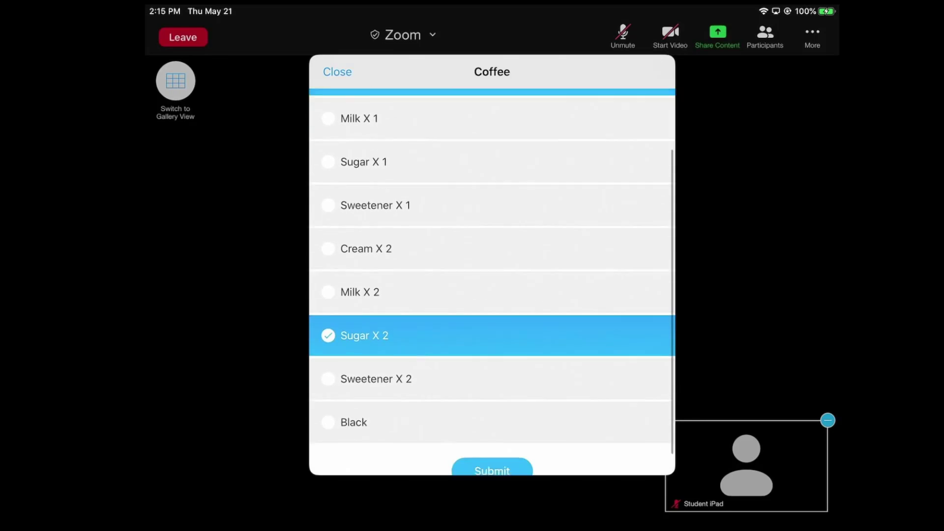
{"action": "left_click", "coordinate": [491, 448]}
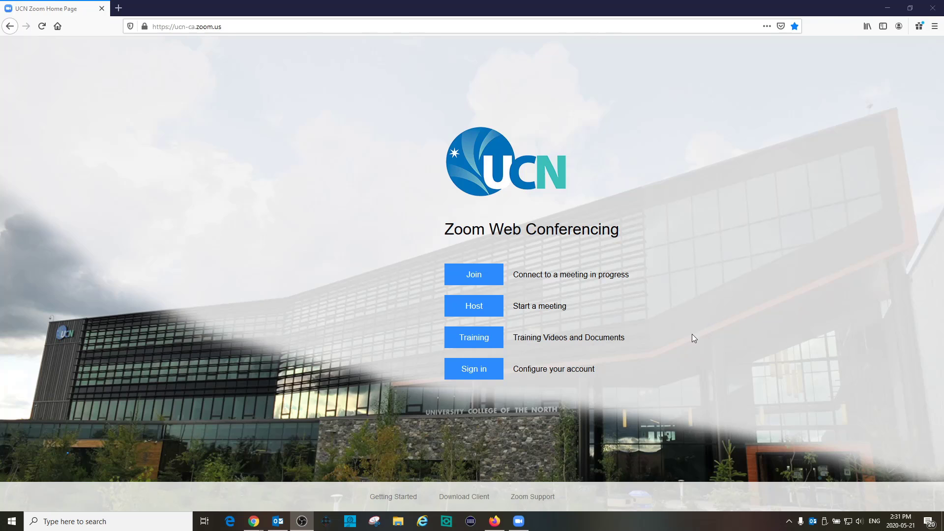
Sign in to the UCN Zoom web portal with the saved login, filling in the account e-mail and password.
{"action": "left_click", "coordinate": [475, 370]}
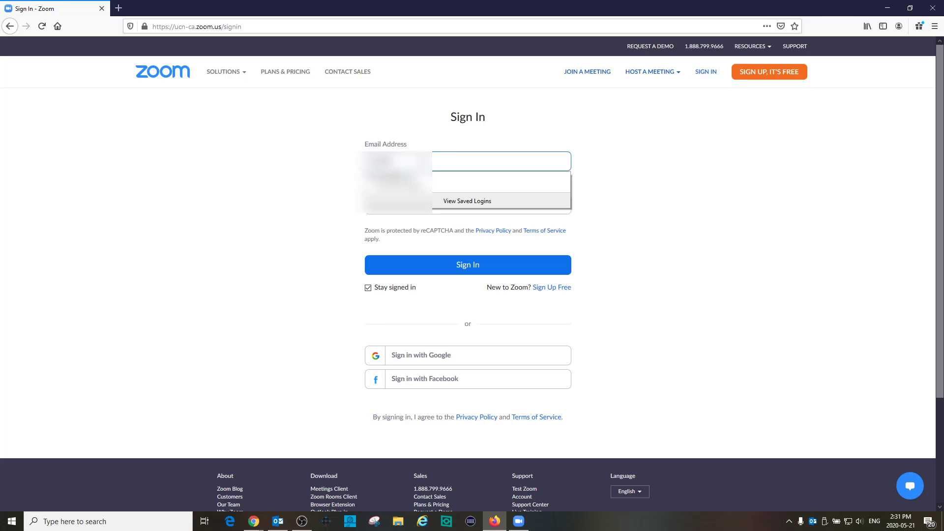
{"action": "left_click", "coordinate": [399, 182]}
{"action": "left_click", "coordinate": [440, 264]}
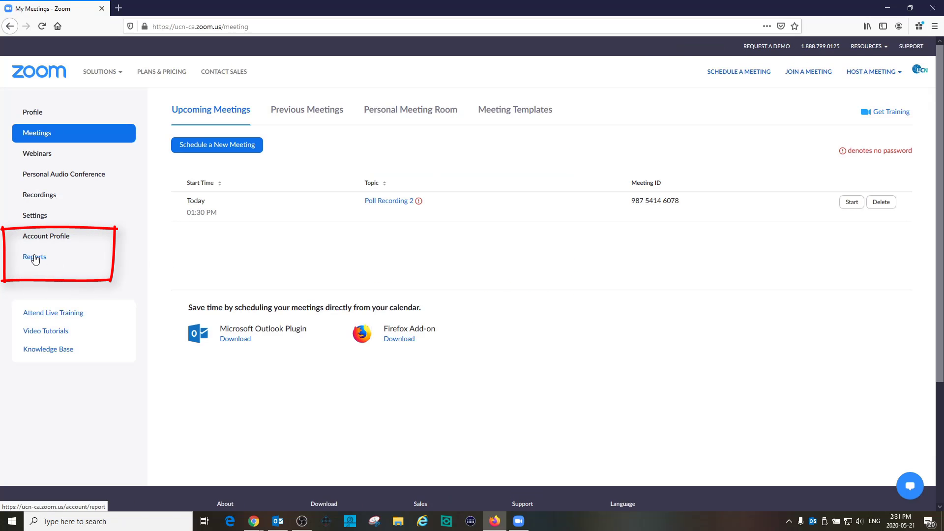
Open the meeting usage reports and search for poll reports from 05/20/2020 to 05/21/2020.
{"action": "left_click", "coordinate": [34, 258]}
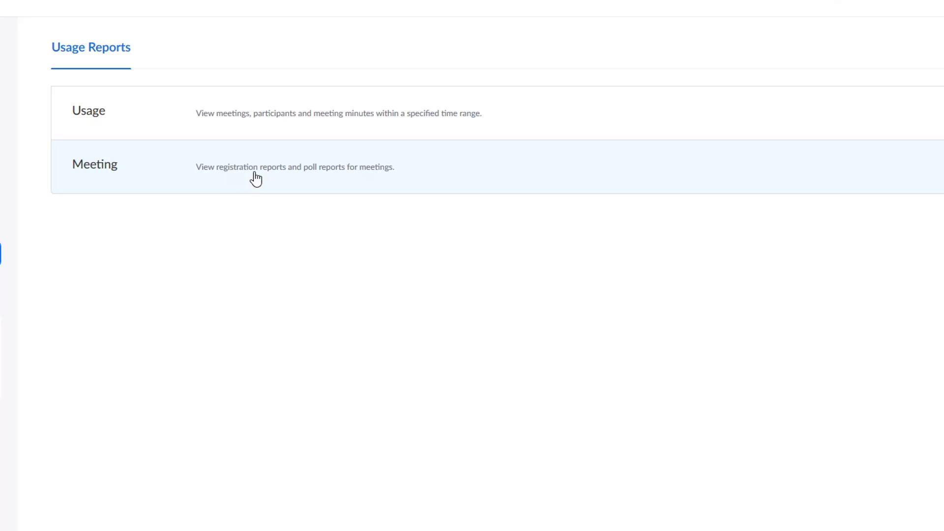
{"action": "left_click", "coordinate": [311, 175]}
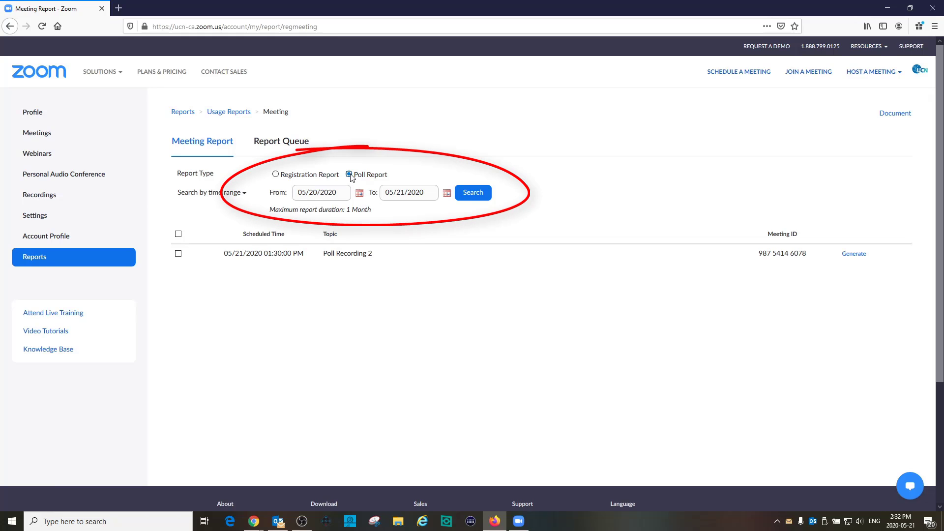
{"action": "left_click", "coordinate": [349, 175]}
{"action": "left_click", "coordinate": [473, 193]}
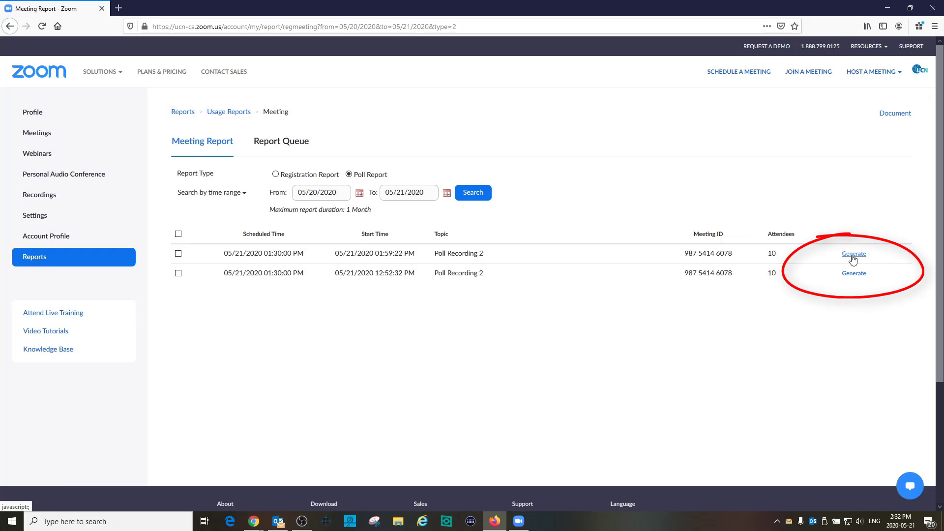
Generate the poll report for the Poll Recording 2 session started at 01:59:22 PM, and download it to open in Excel.
{"action": "left_click", "coordinate": [179, 254]}
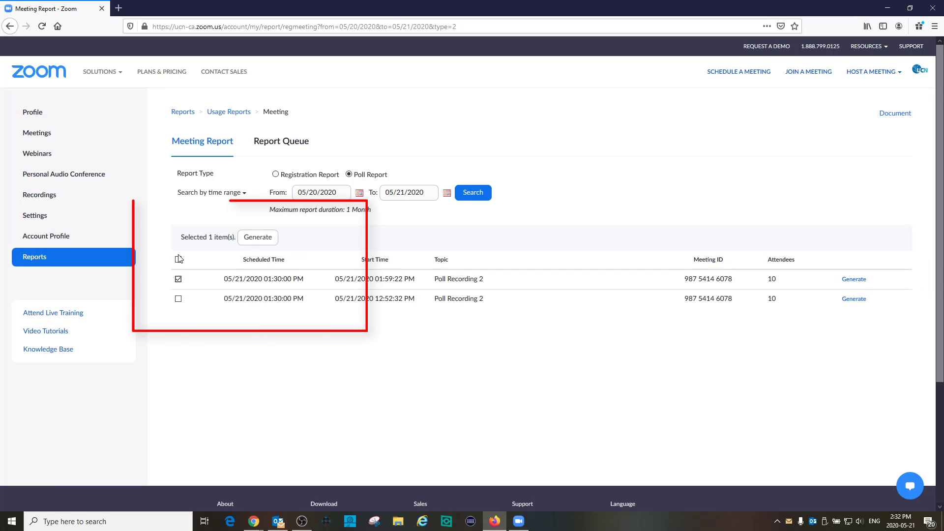
{"action": "left_click", "coordinate": [257, 237]}
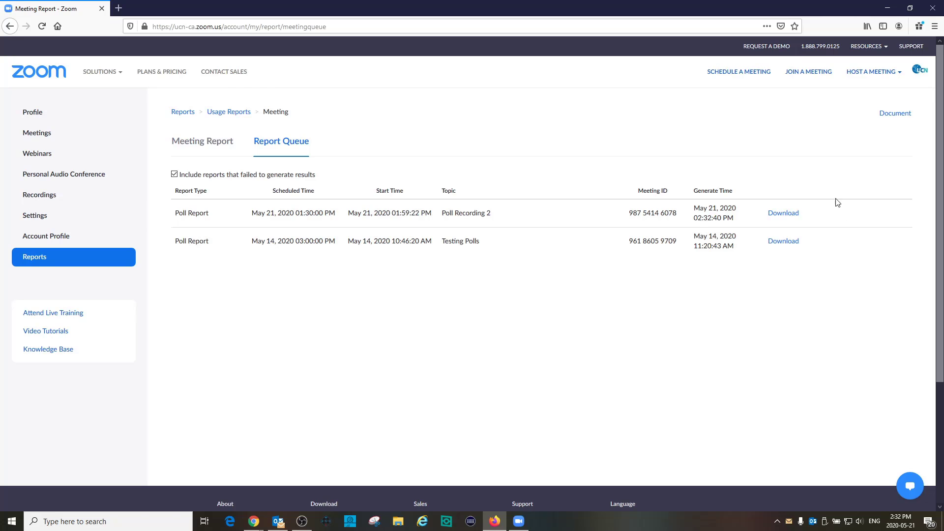
{"action": "left_click", "coordinate": [785, 214]}
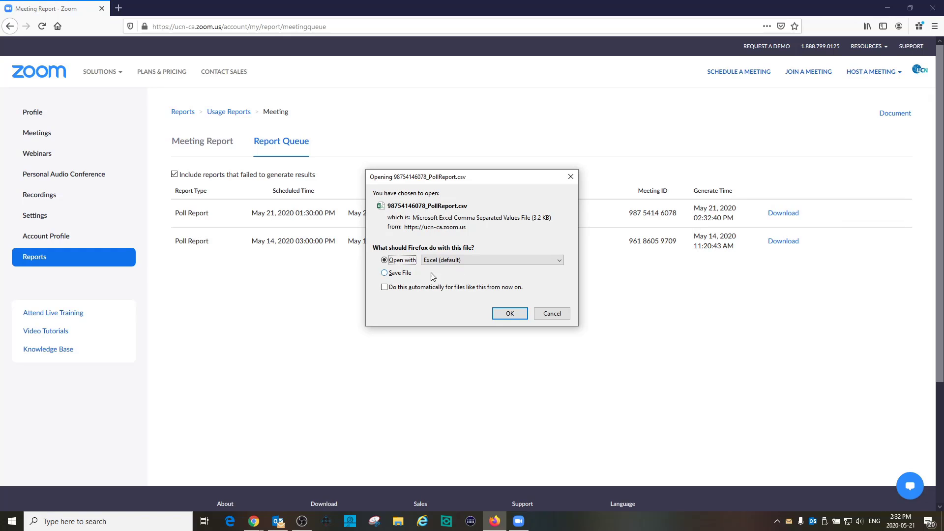
{"action": "left_click", "coordinate": [518, 311]}
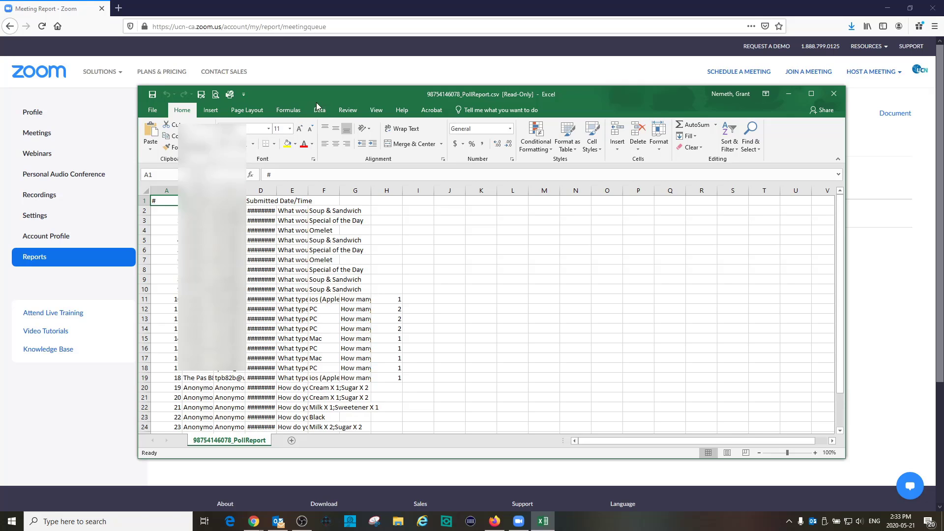
Move the poll report's Excel window and enlarge it in height and width so all response rows fit.
{"action": "left_click_drag", "start_coordinate": [318, 100], "coordinate": [288, 17]}
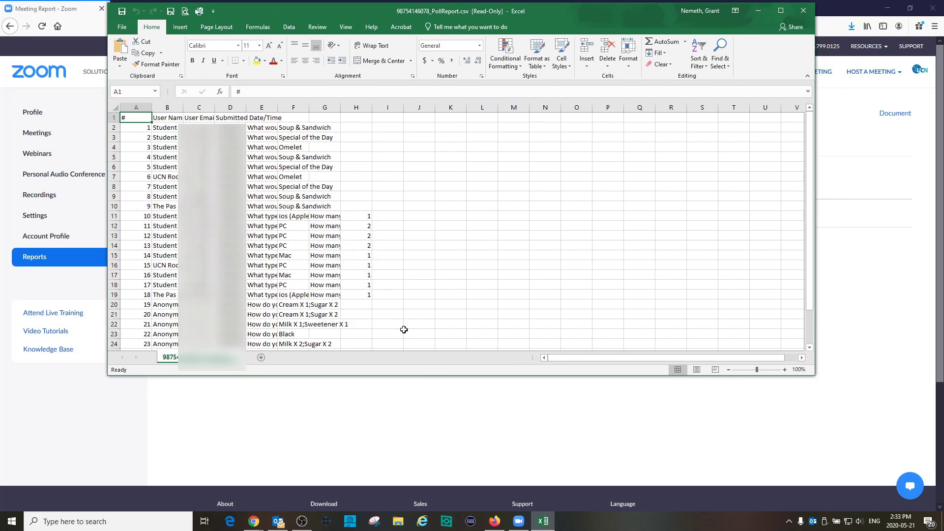
{"action": "left_click_drag", "start_coordinate": [436, 377], "coordinate": [436, 452]}
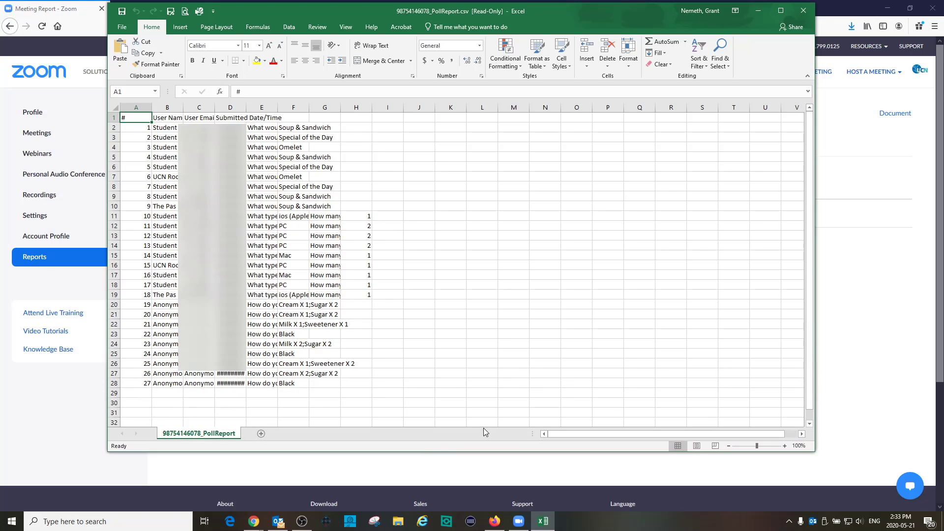
{"action": "left_click_drag", "start_coordinate": [811, 354], "coordinate": [893, 354]}
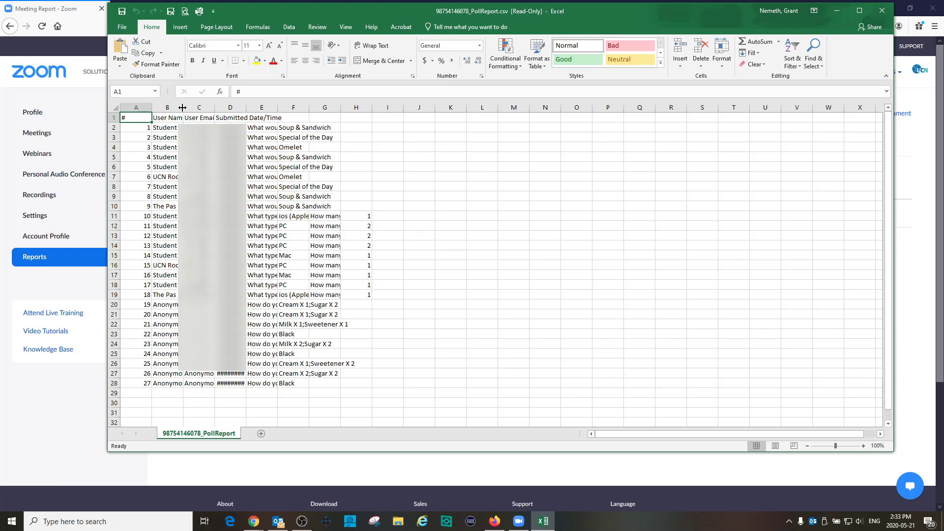
Widen columns B to G of the poll report so user names, submission times, questions and answers are readable.
{"action": "left_click_drag", "start_coordinate": [182, 107], "coordinate": [499, 103]}
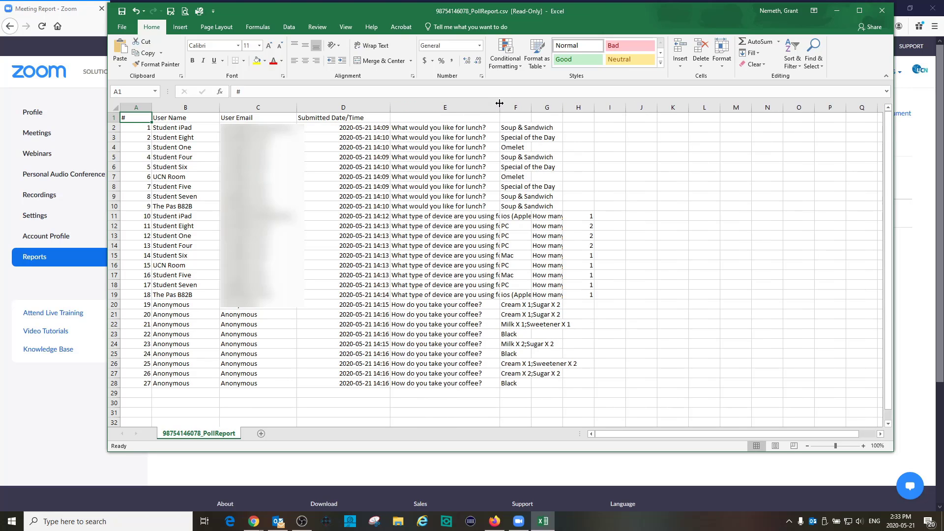
{"action": "left_click_drag", "start_coordinate": [565, 107], "coordinate": [650, 106]}
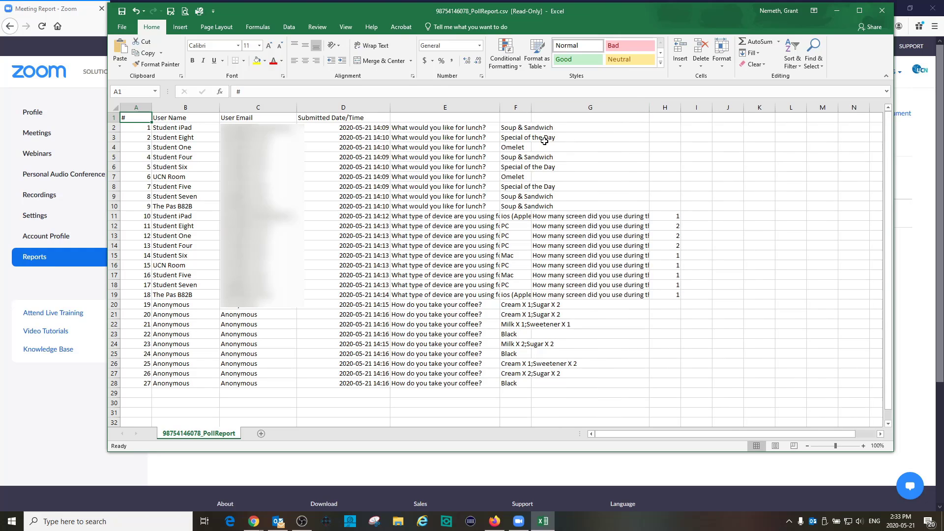
{"action": "left_click_drag", "start_coordinate": [532, 107], "coordinate": [582, 108]}
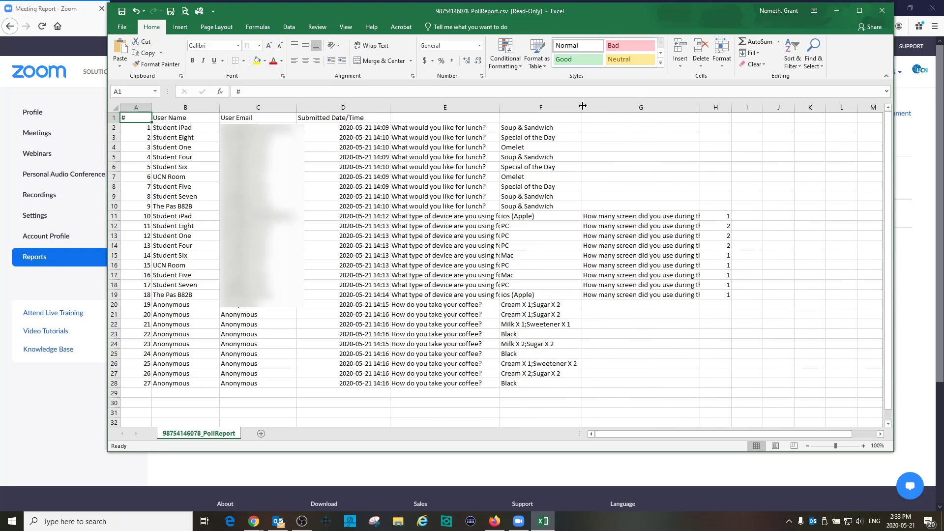
{"action": "left_click_drag", "start_coordinate": [502, 108], "coordinate": [559, 103]}
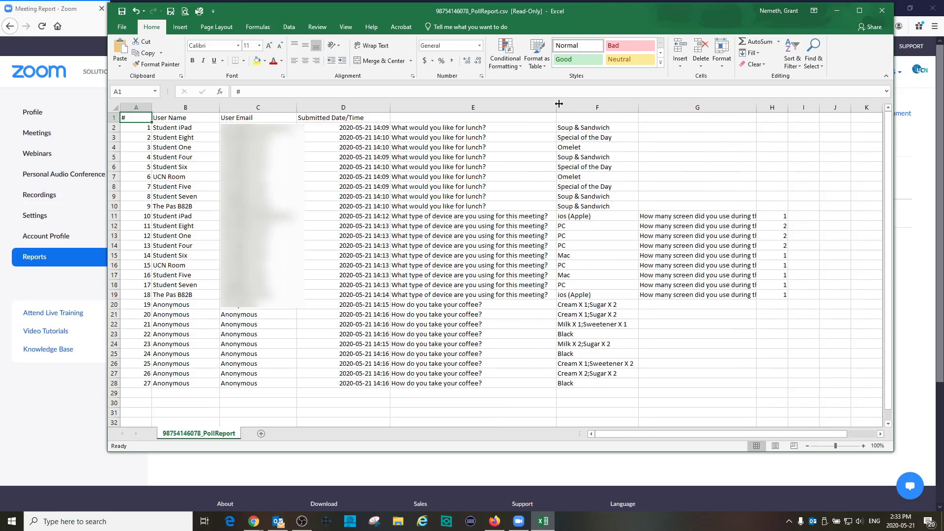